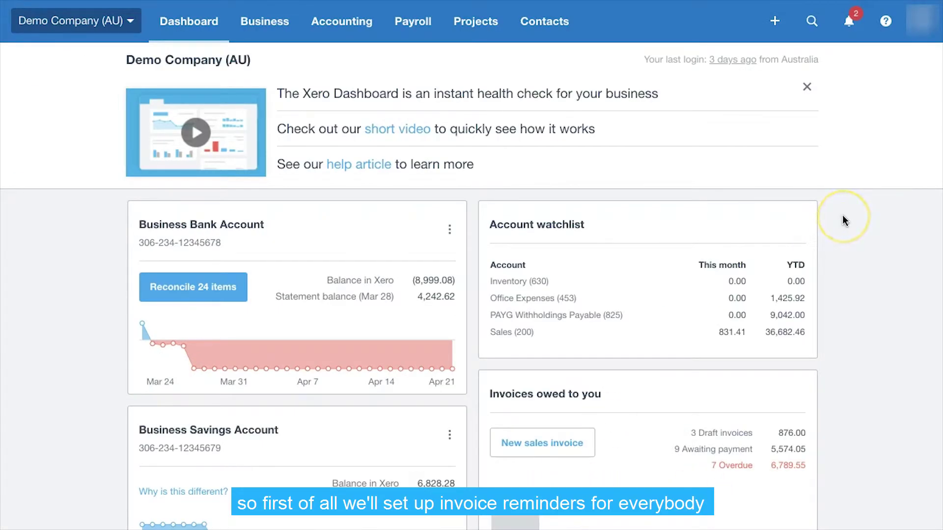
Go to the sales Invoices list under Business, where reminders show as off.
left_click(265, 24)
left_click(264, 70)
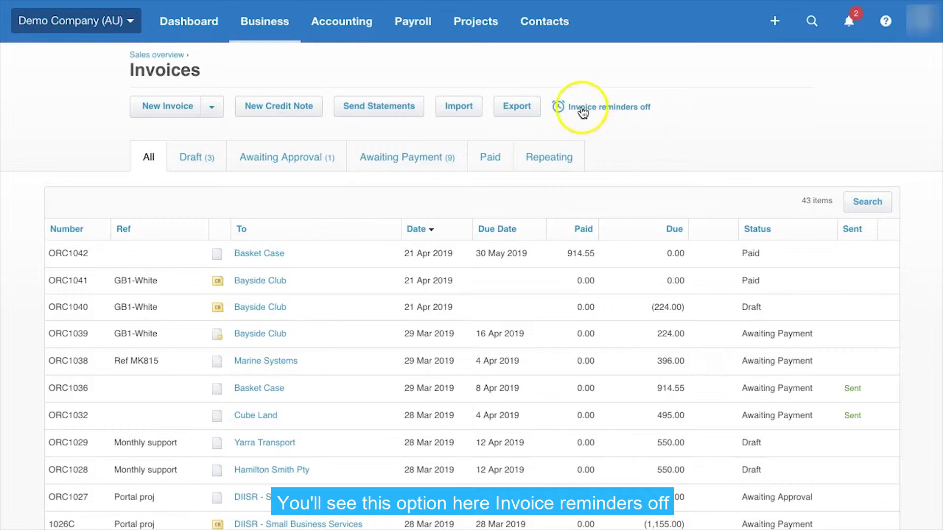
Enable emailing customers about invoices at 7, 14 and 21 days overdue.
left_click(581, 109)
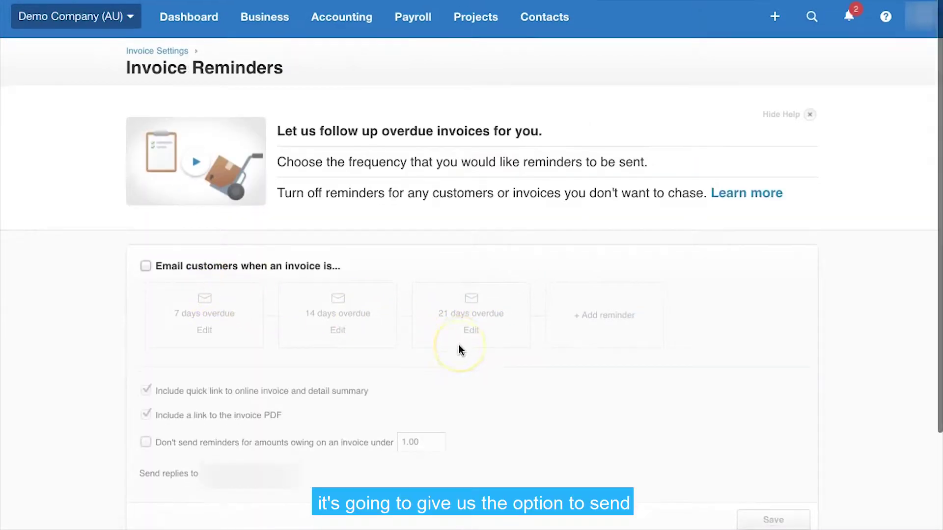
scroll(458, 346, "down", 1)
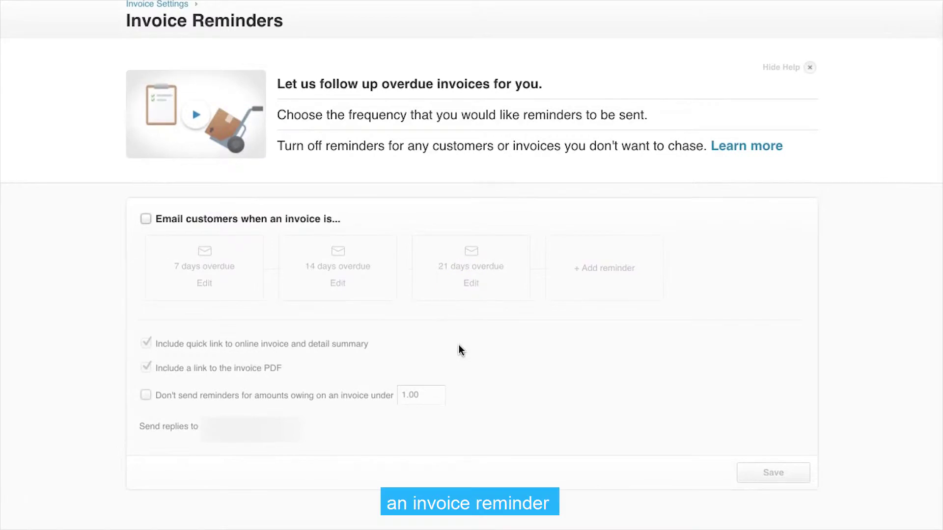
scroll(459, 350, "down", 1)
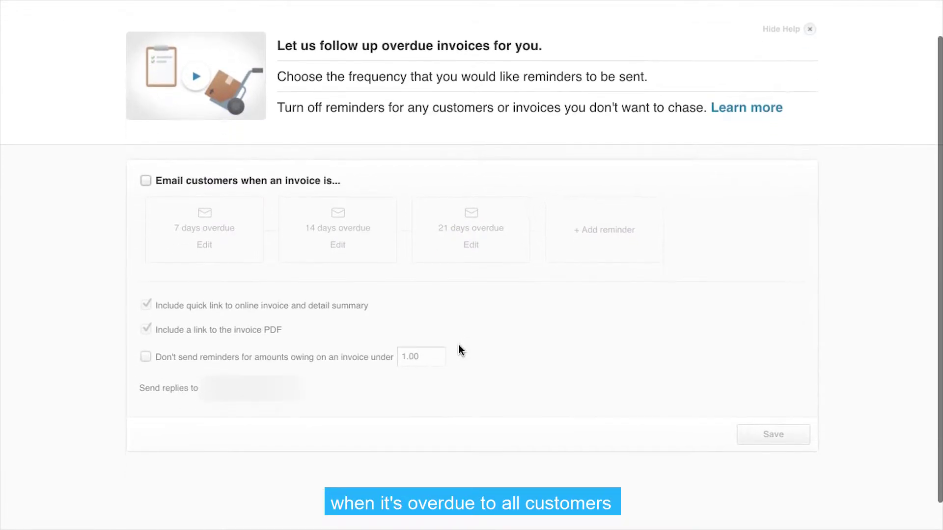
left_click(146, 181)
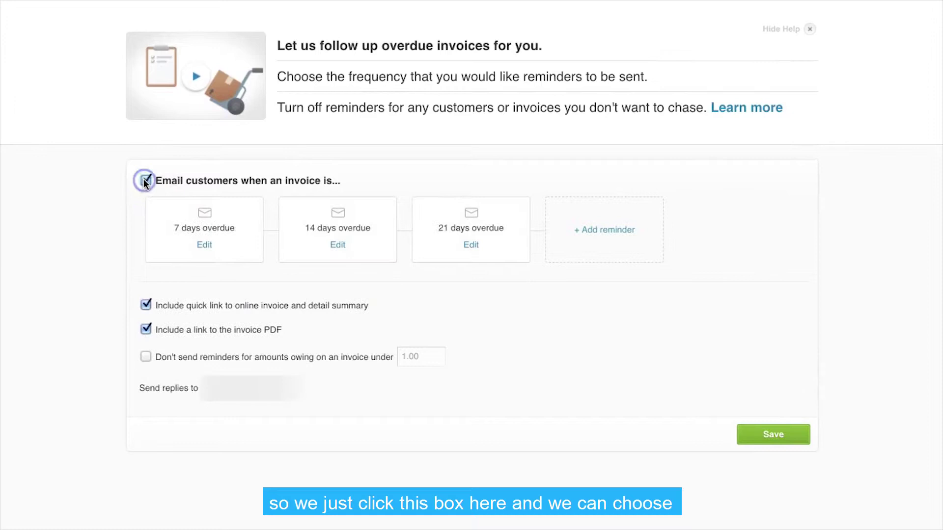
Bring up the 7-days-overdue reminder template to review its subject and body.
left_click(207, 222)
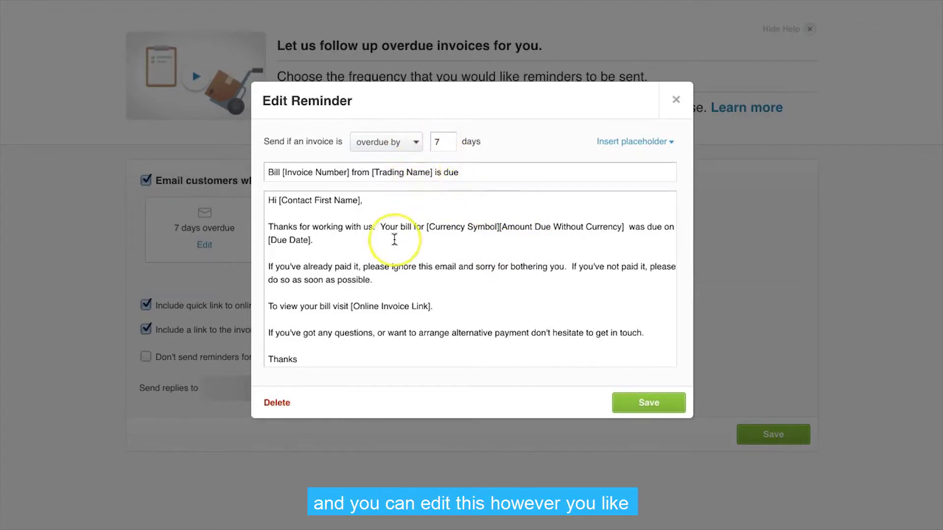
scroll(394, 240, "down", 1)
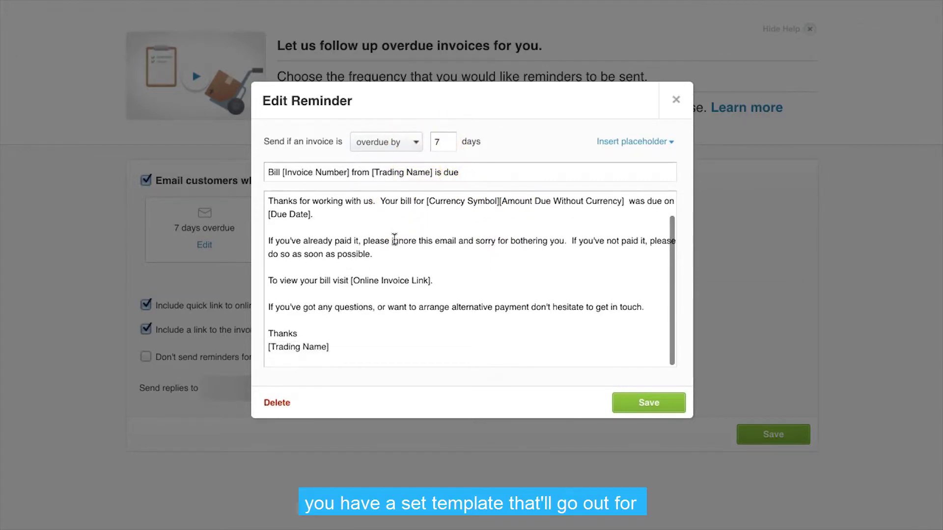
scroll(394, 239, "up", 1)
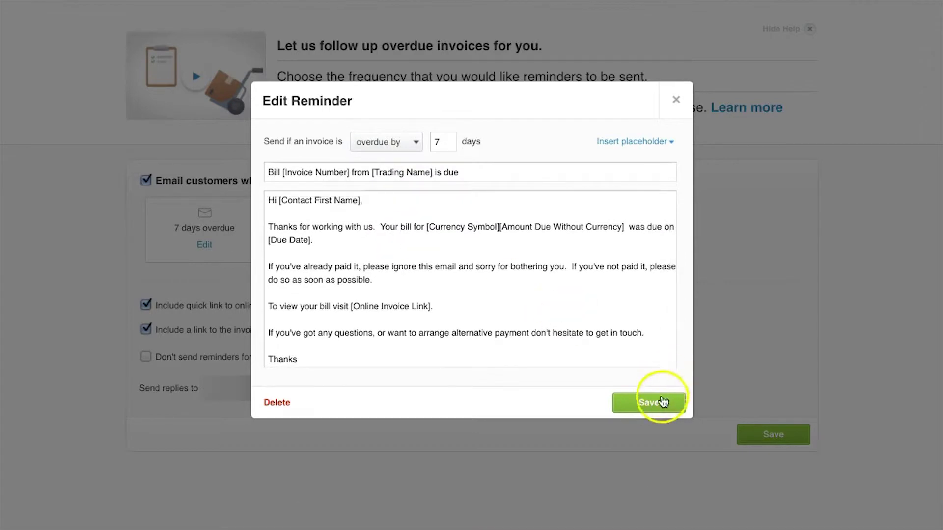
Save the 7-day template and the reminder settings with online invoice and PDF links included.
left_click(648, 403)
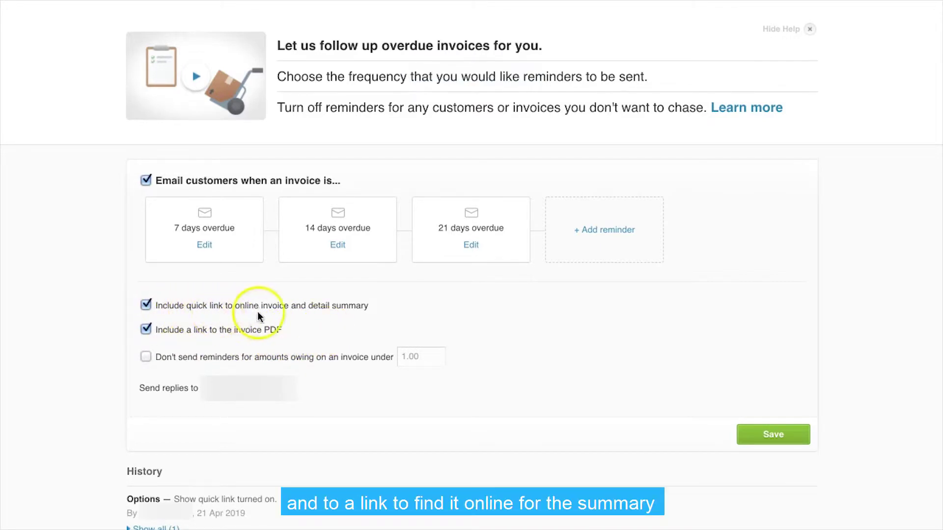
scroll(162, 304, "down", 2)
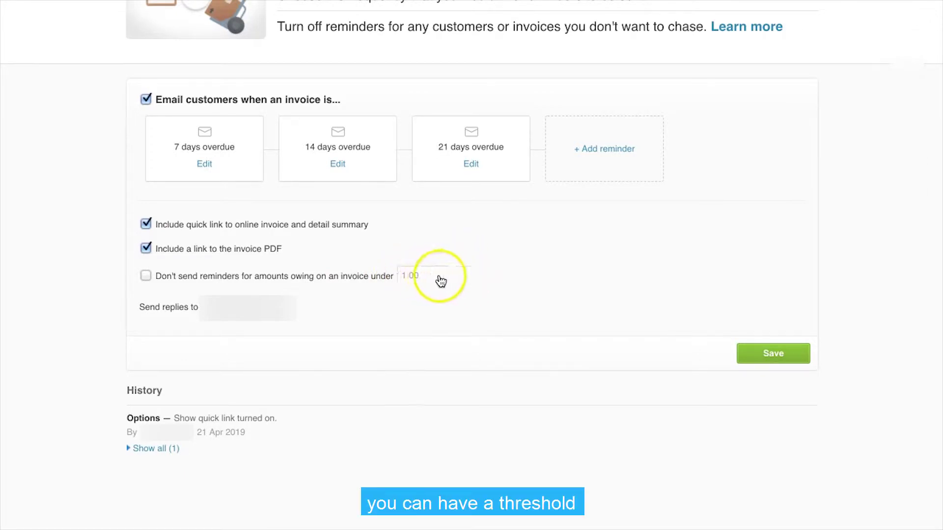
scroll(462, 287, "up", 4)
scroll(663, 412, "down", 1)
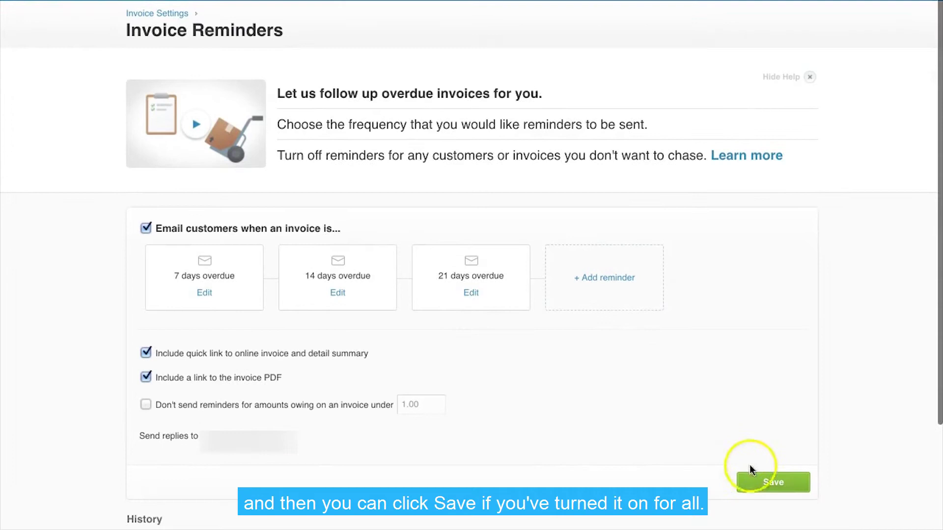
left_click(771, 485)
scroll(788, 354, "up", 1)
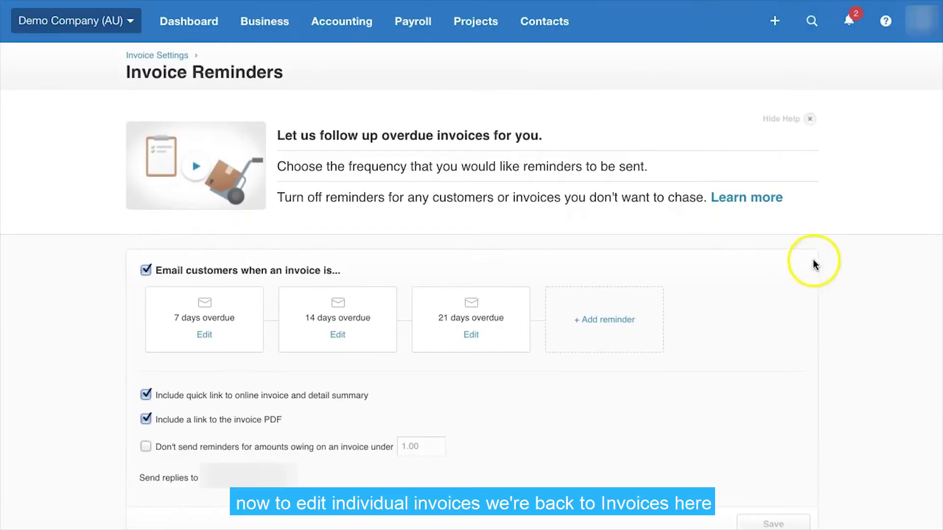
Return to Invoices and filter to the nine Awaiting Payment invoices.
left_click(267, 23)
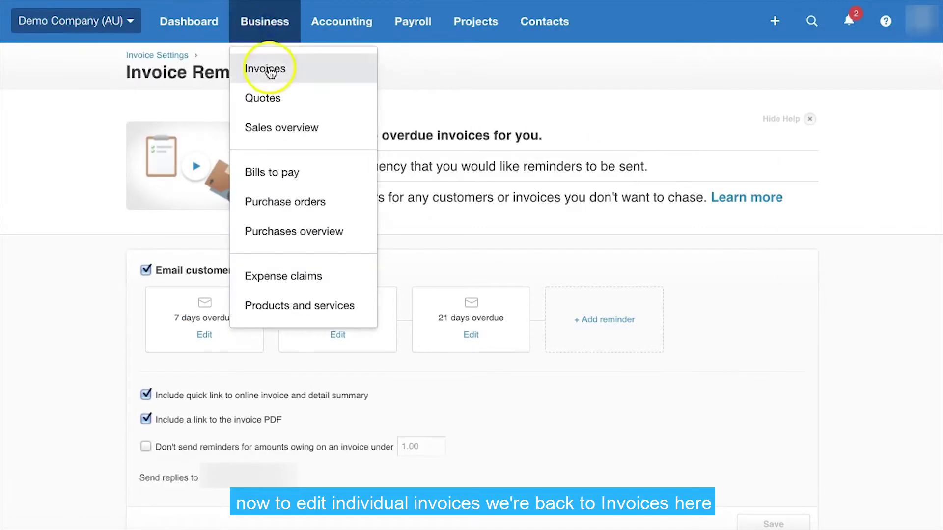
left_click(268, 67)
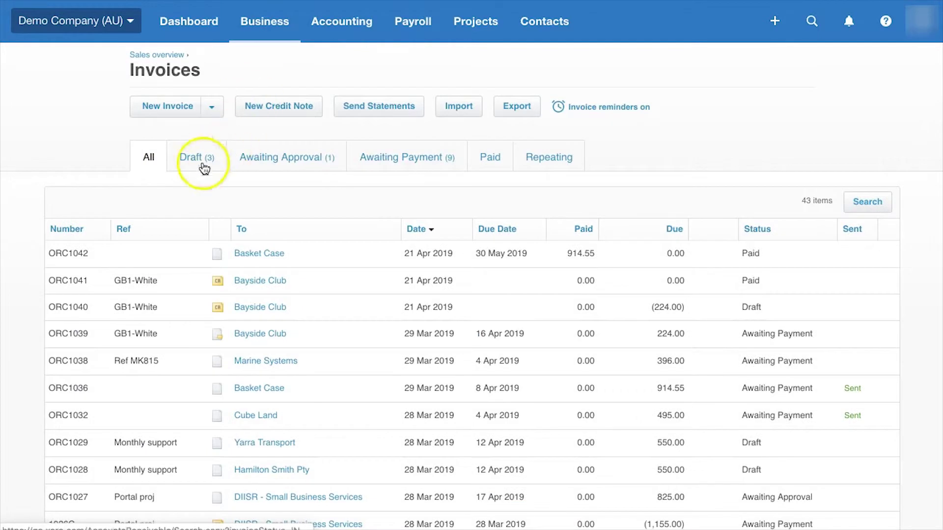
scroll(243, 192, "down", 1)
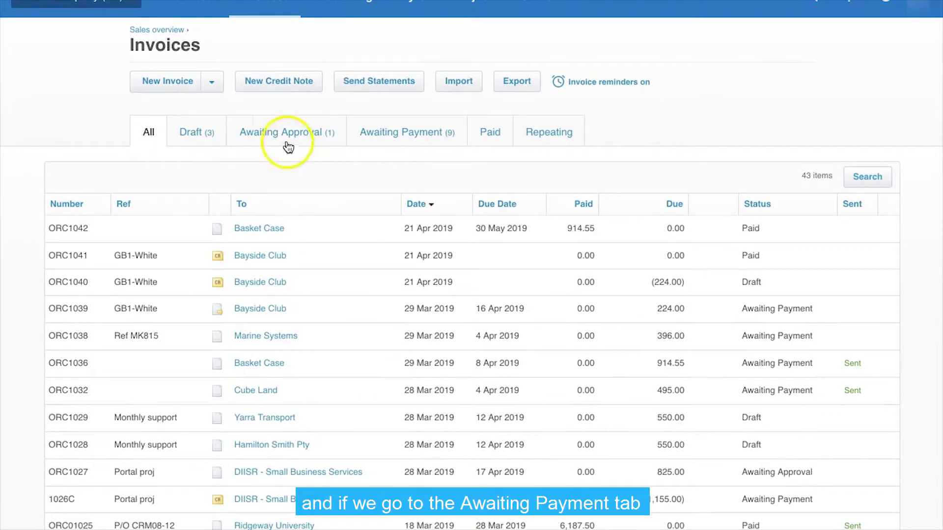
left_click(404, 137)
scroll(310, 181, "down", 1)
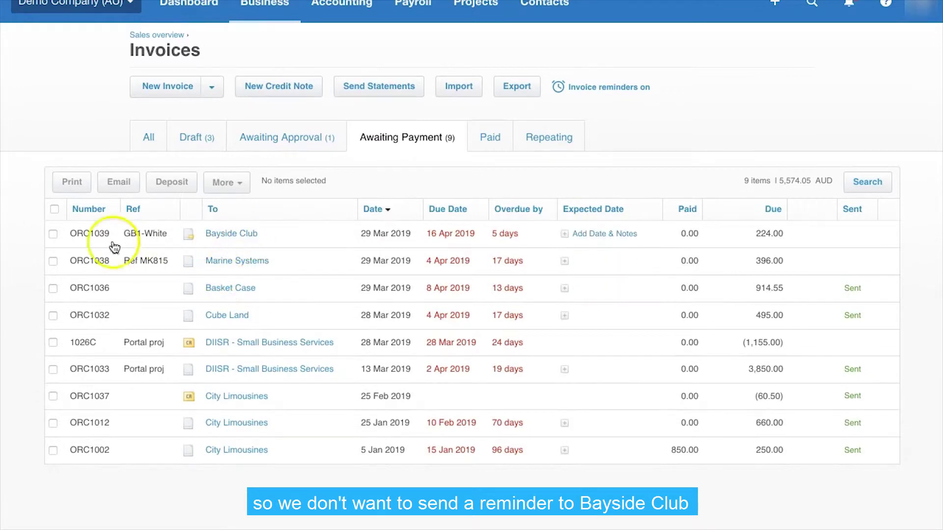
Turn off reminders for the Bayside Club invoice ORC1039.
left_click(52, 235)
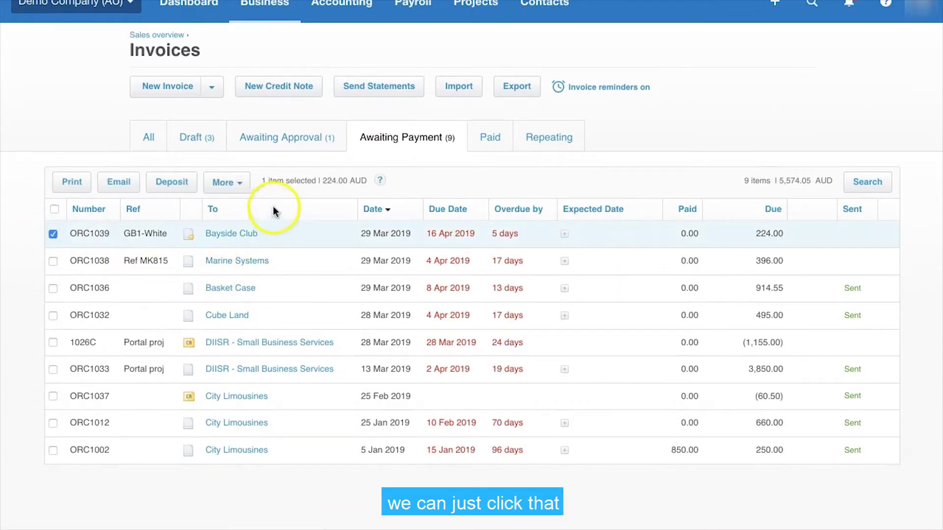
left_click(240, 185)
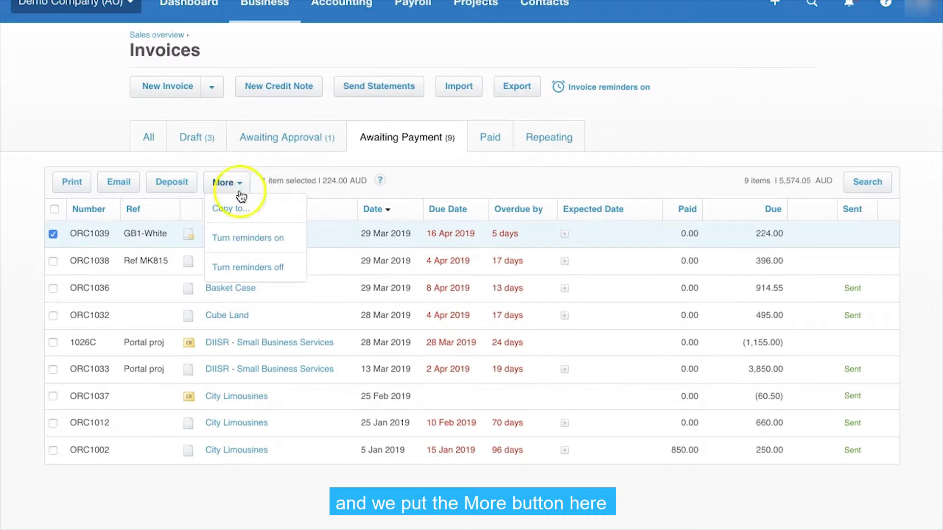
left_click(239, 271)
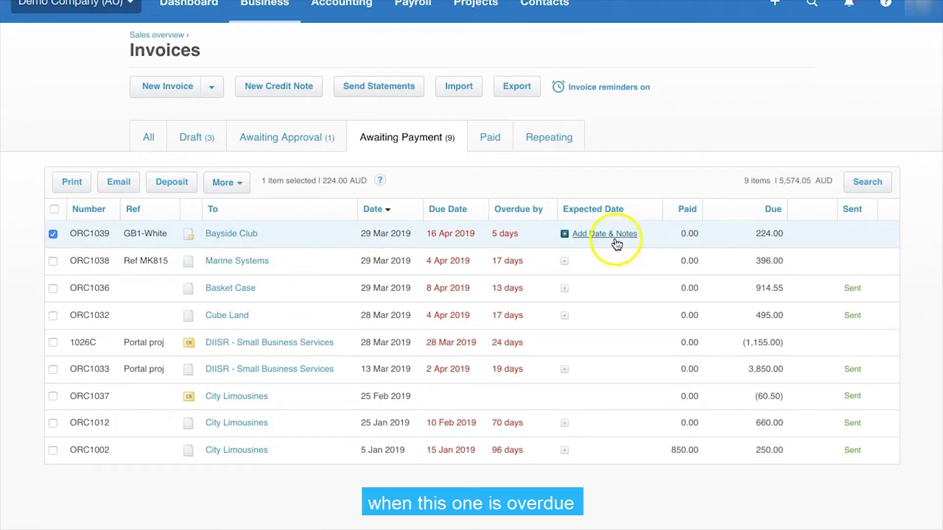
Select invoices ORC1038, ORC1036 and ORC1032 for a bulk reminder turn-off under More.
left_click(53, 261)
left_click(53, 289)
left_click(53, 316)
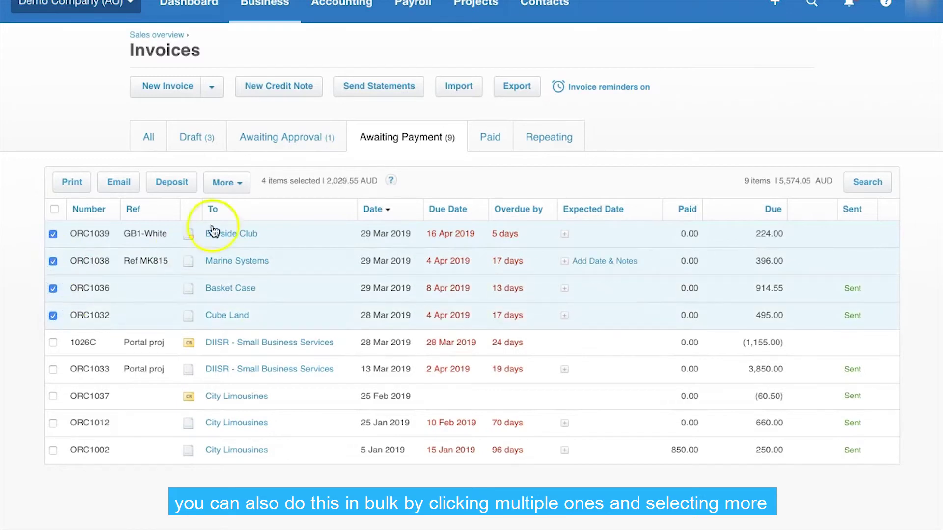
left_click(236, 183)
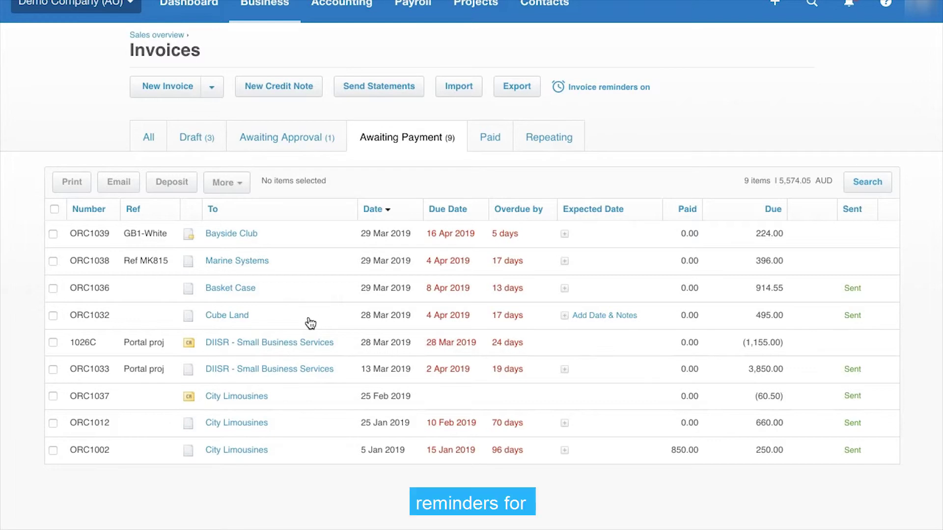
scroll(431, 189, "up", 1)
Show the All contacts list filtered to Customers.
left_click(546, 28)
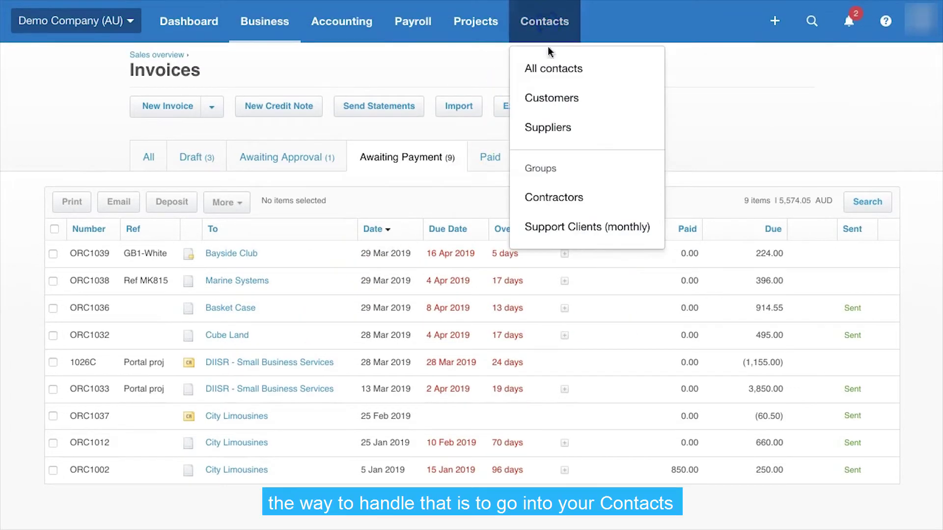
left_click(552, 68)
left_click(174, 199)
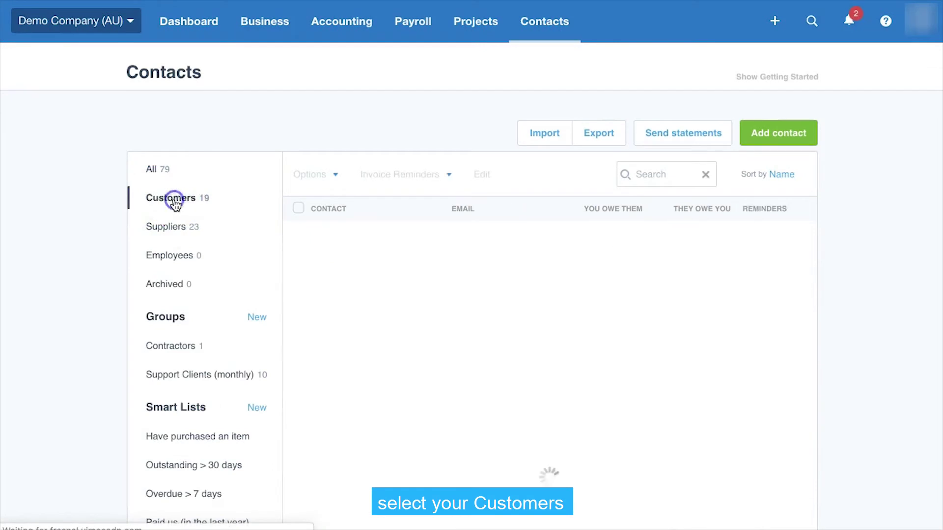
scroll(560, 280, "down", 1)
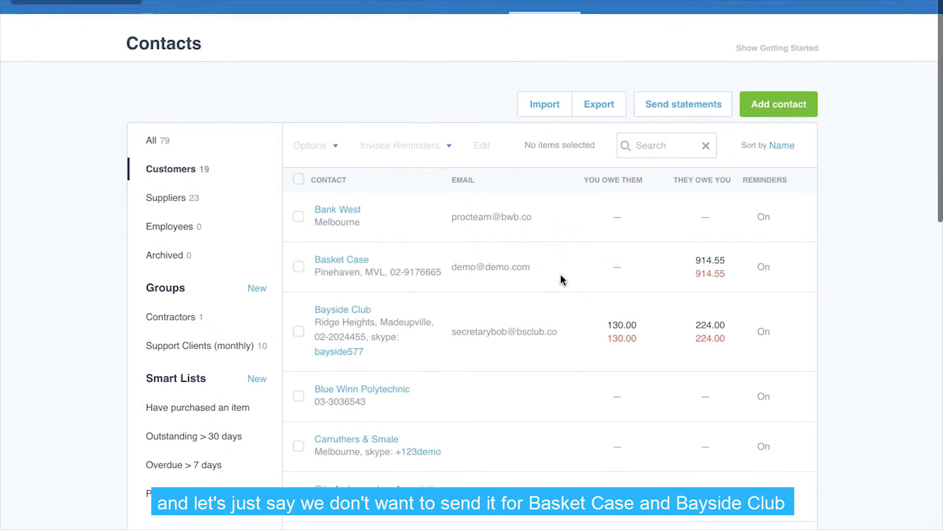
Turn off invoice reminders for Basket Case and Bayside Club.
left_click(298, 268)
left_click(298, 334)
scroll(301, 334, "up", 1)
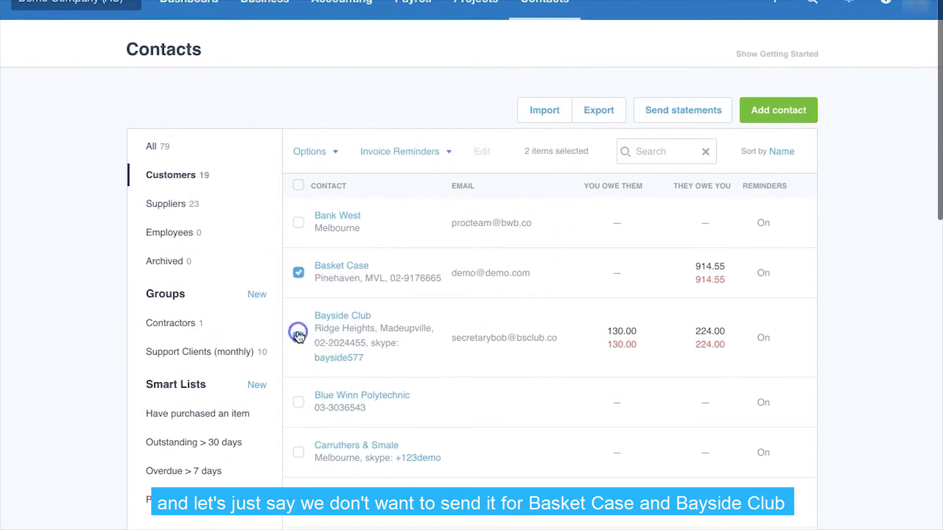
scroll(398, 208, "up", 1)
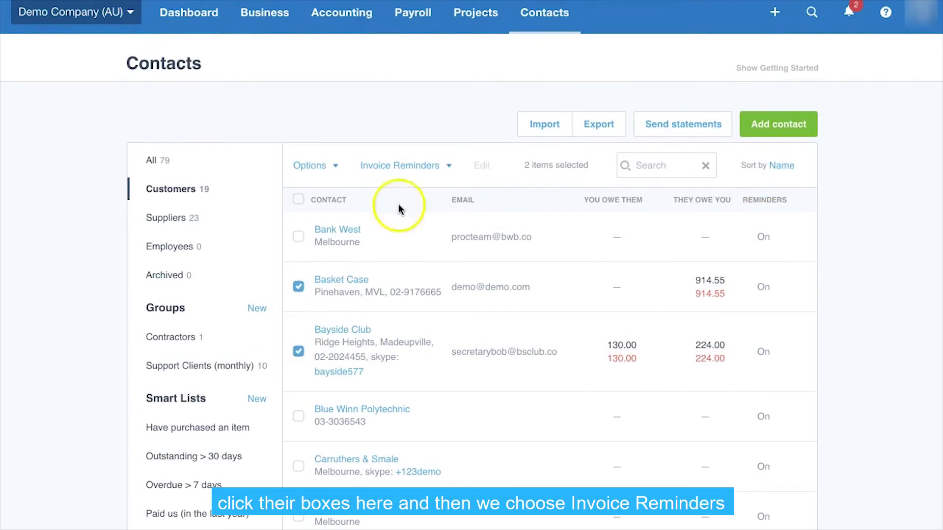
left_click(431, 170)
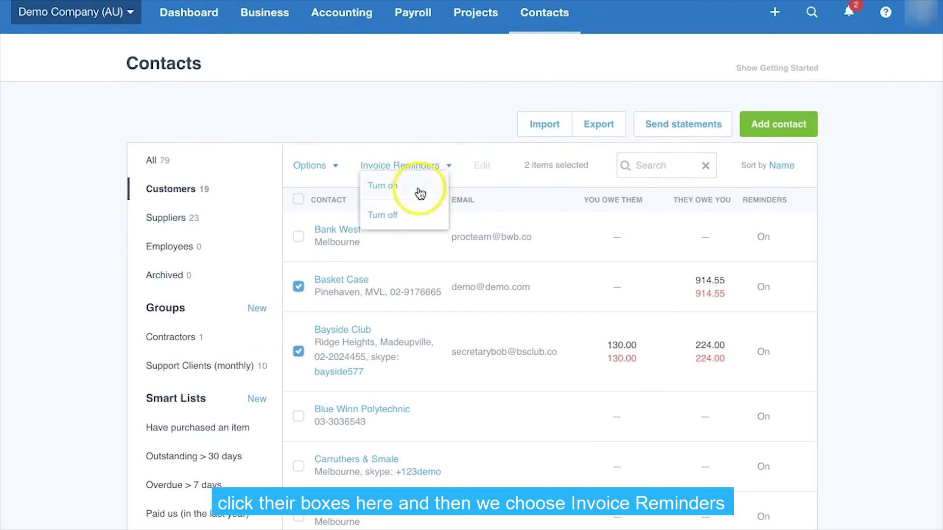
left_click(386, 215)
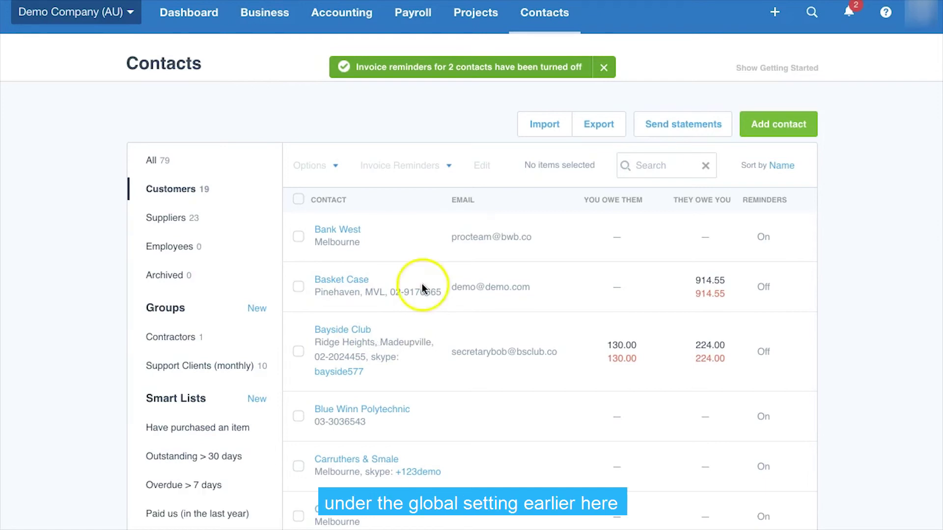
scroll(422, 283, "up", 1)
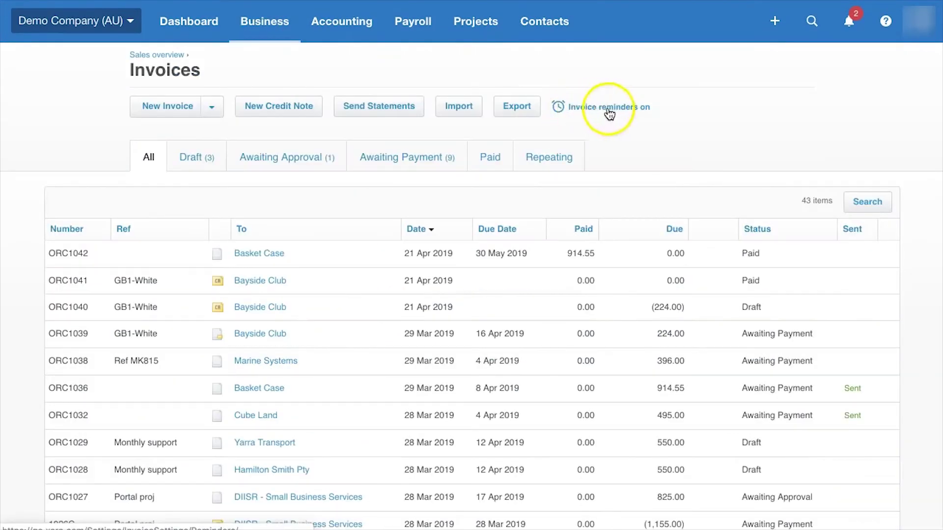